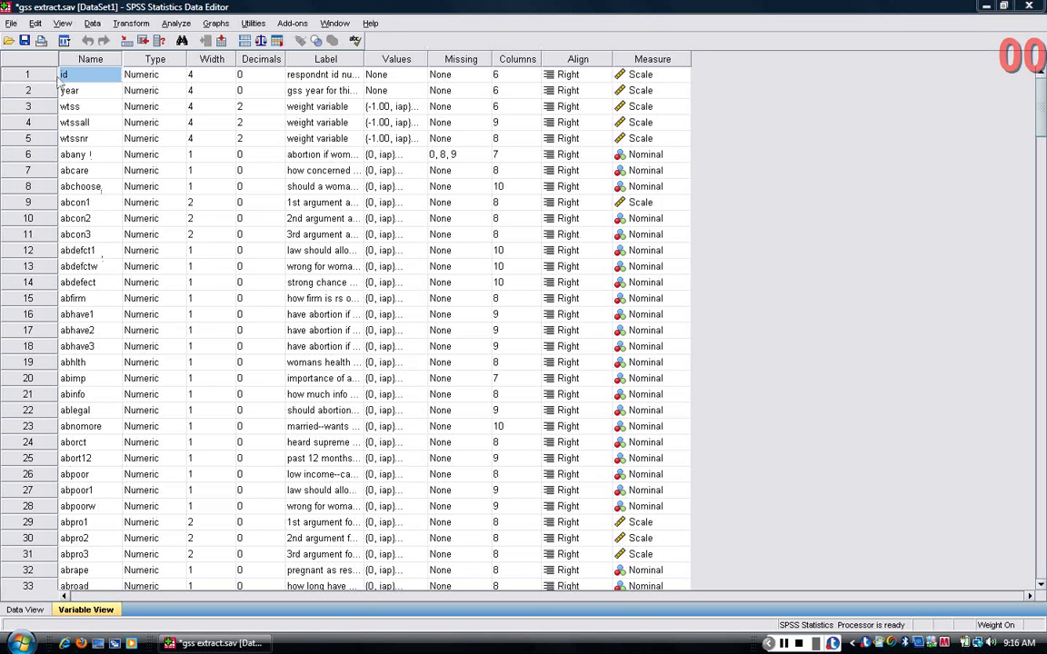
Create a new blank Syntax Editor window via File > New > Syntax.
left_click(11, 23)
mouse_move(99, 42)
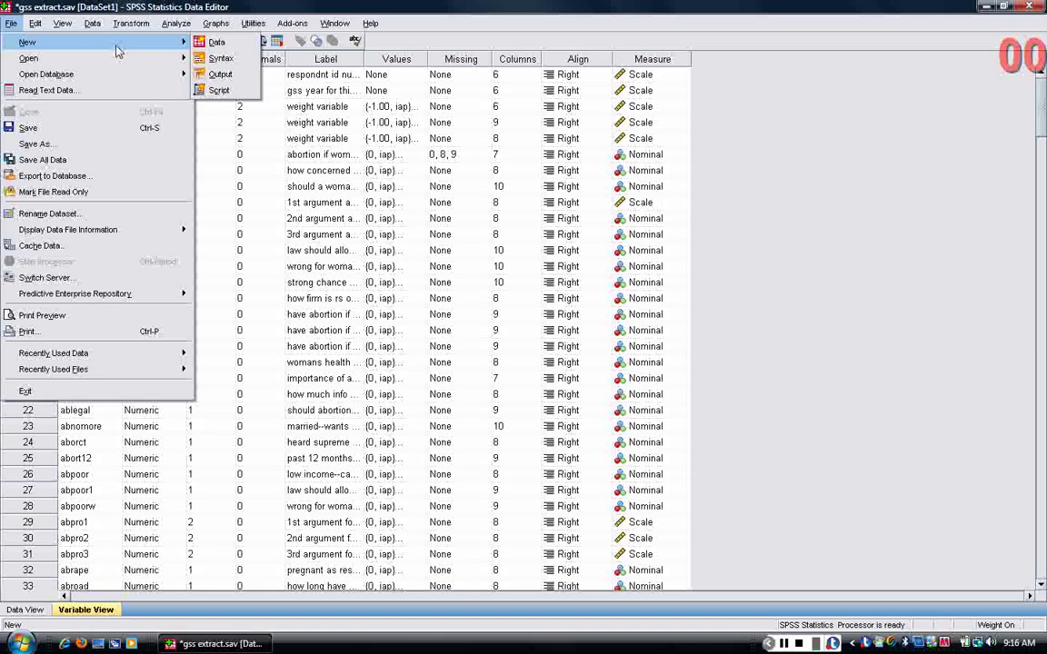
left_click(213, 60)
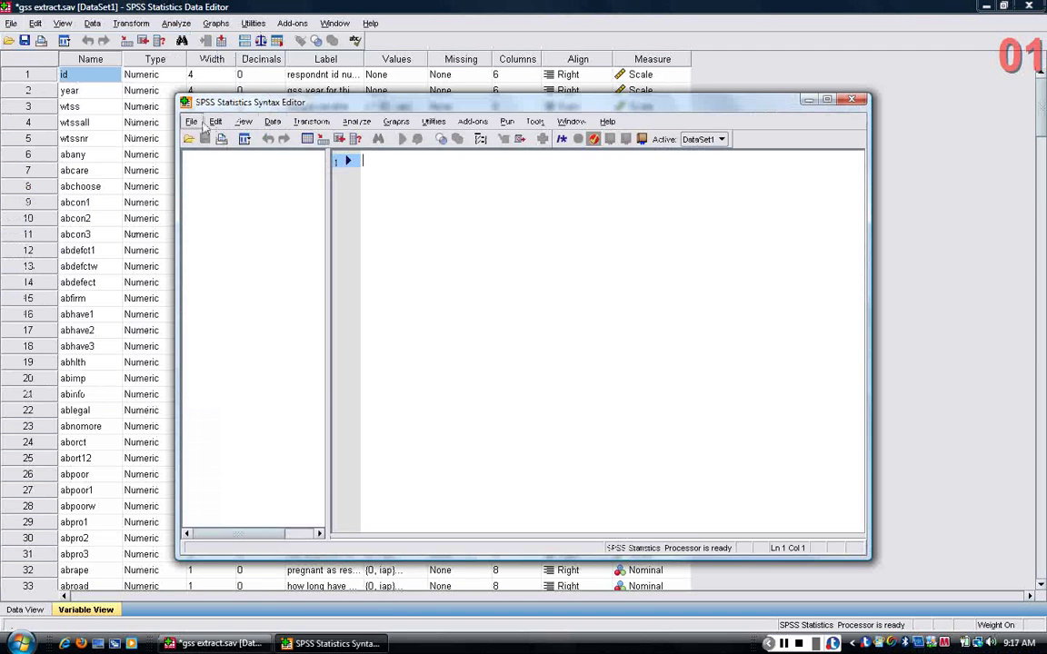
left_click(192, 122)
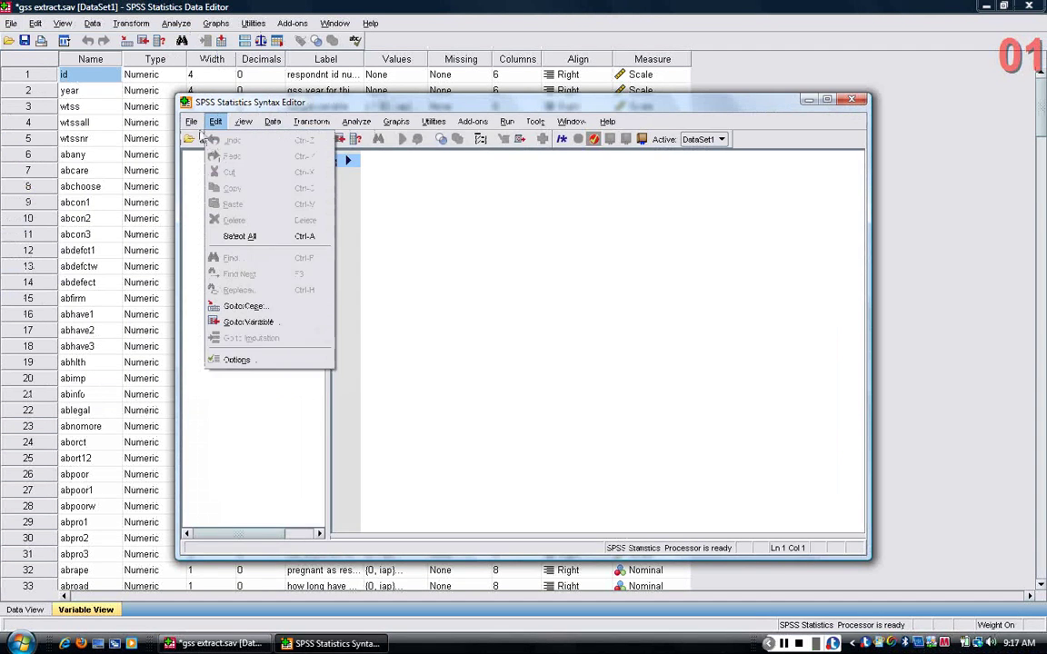
Open syntax.sps from the Desktop and arrange it beside the blank syntax window.
mouse_move(209, 157)
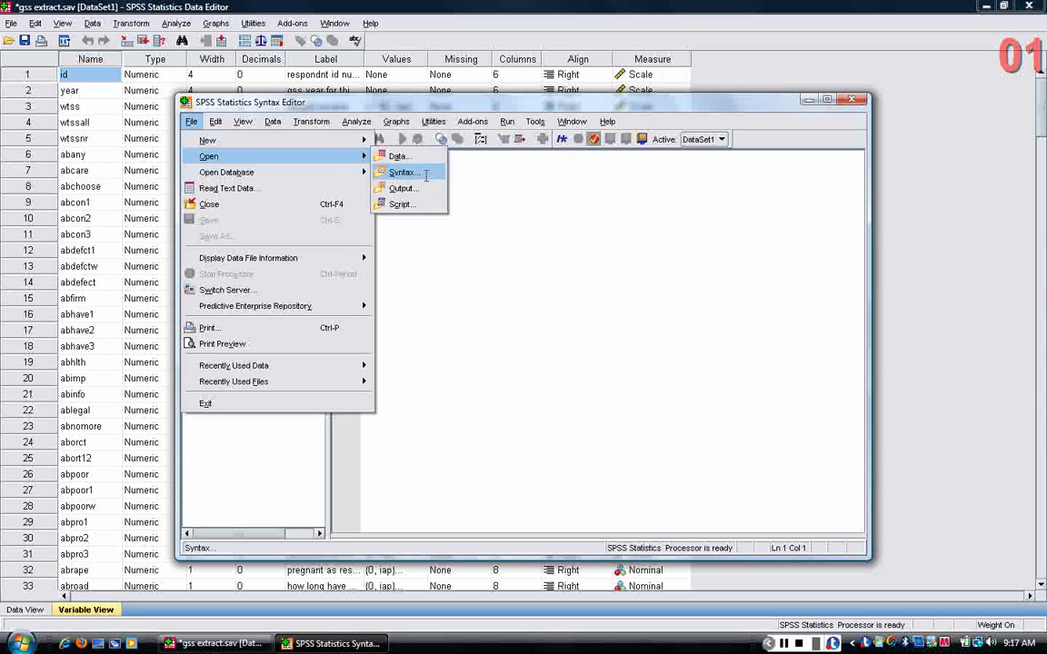
left_click(400, 170)
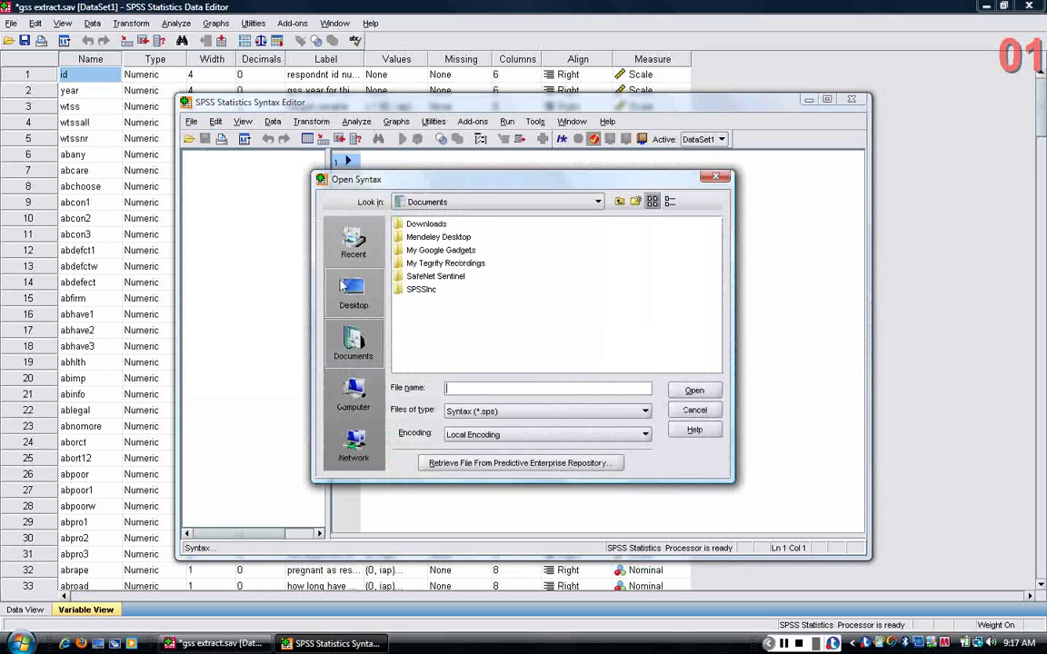
left_click(356, 291)
left_click(420, 316)
left_click(697, 389)
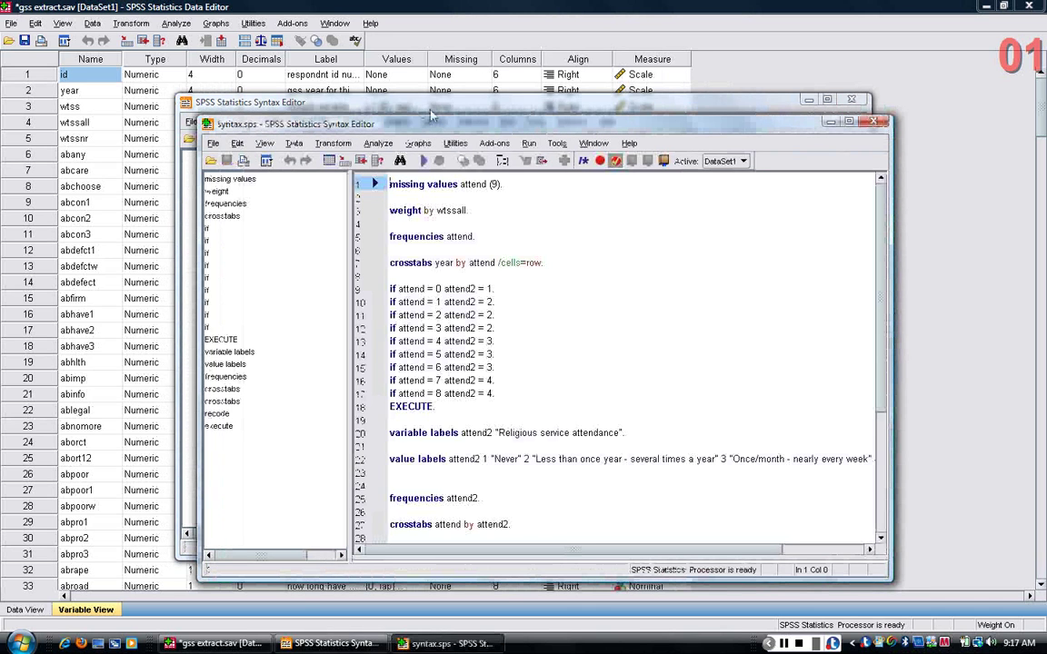
left_click_drag(433, 111, 972, 231)
left_click_drag(460, 128, 288, 178)
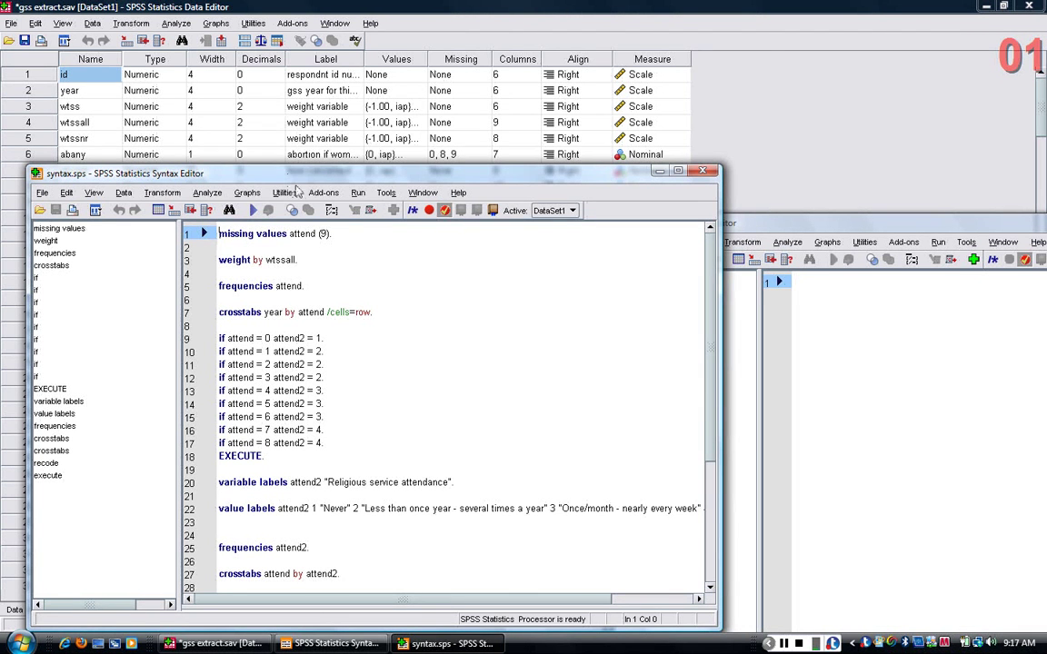
Run the 'weight by wtssall' command on line 3 of syntax.sps.
left_click_drag(299, 260, 218, 261)
left_click(254, 211)
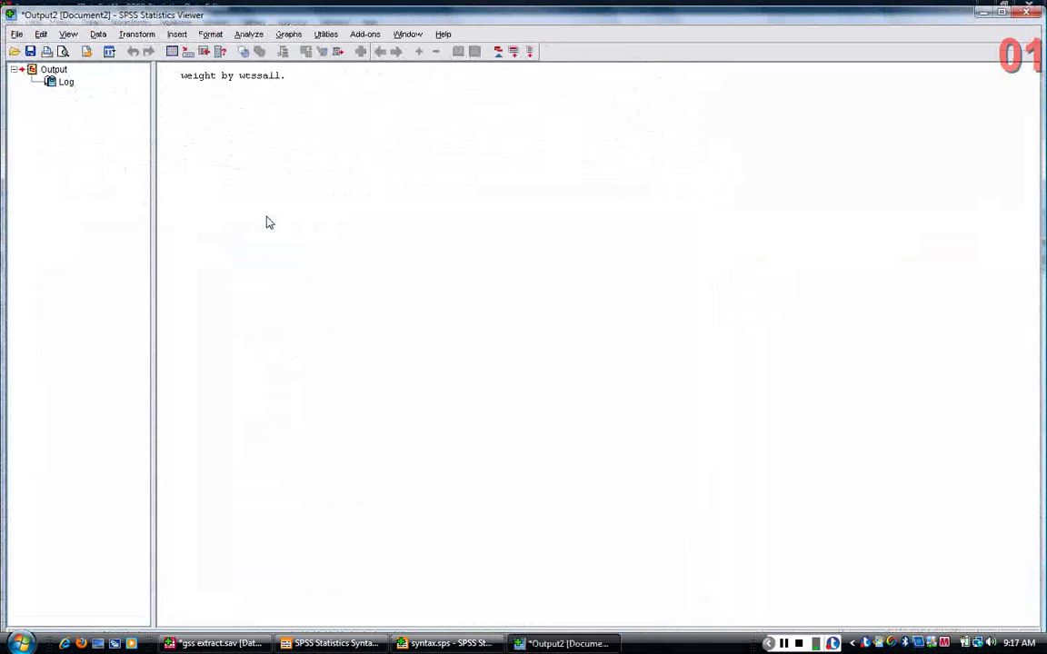
mouse_move(465, 648)
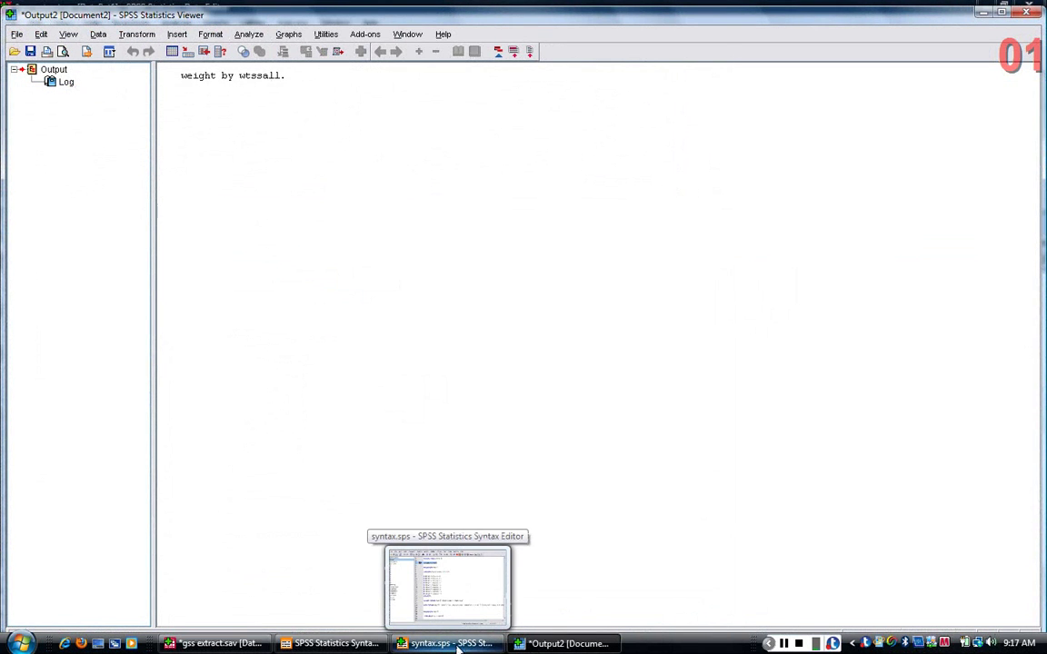
left_click(456, 647)
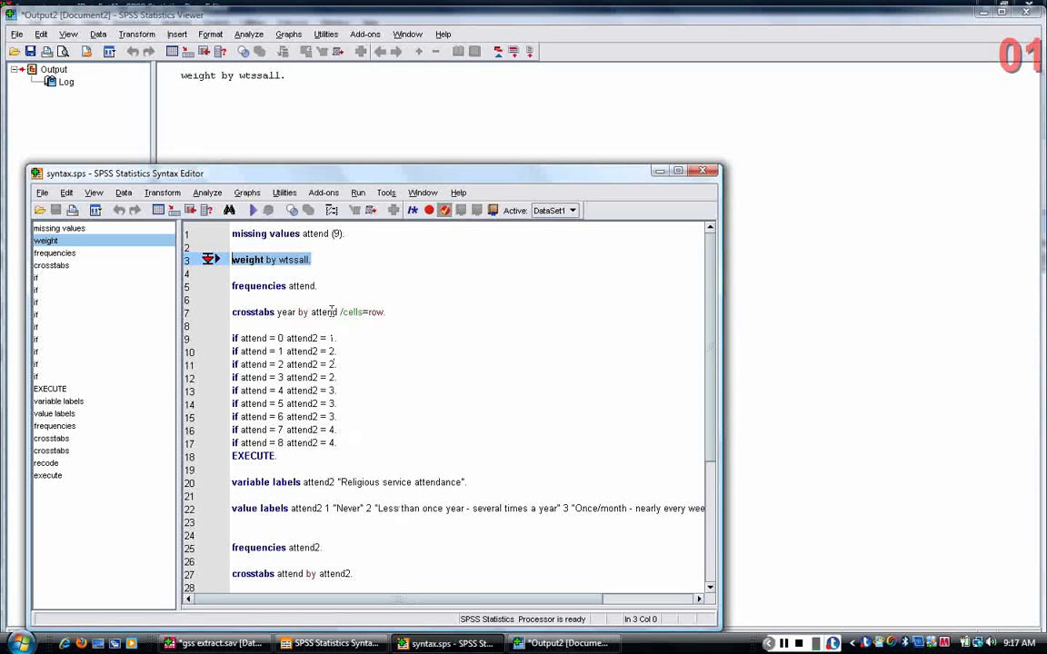
Add 'frequencies abany sex.' on line 36 and run it.
scroll(346, 285, "down", 1)
scroll(347, 285, "down", 3)
left_click(266, 495)
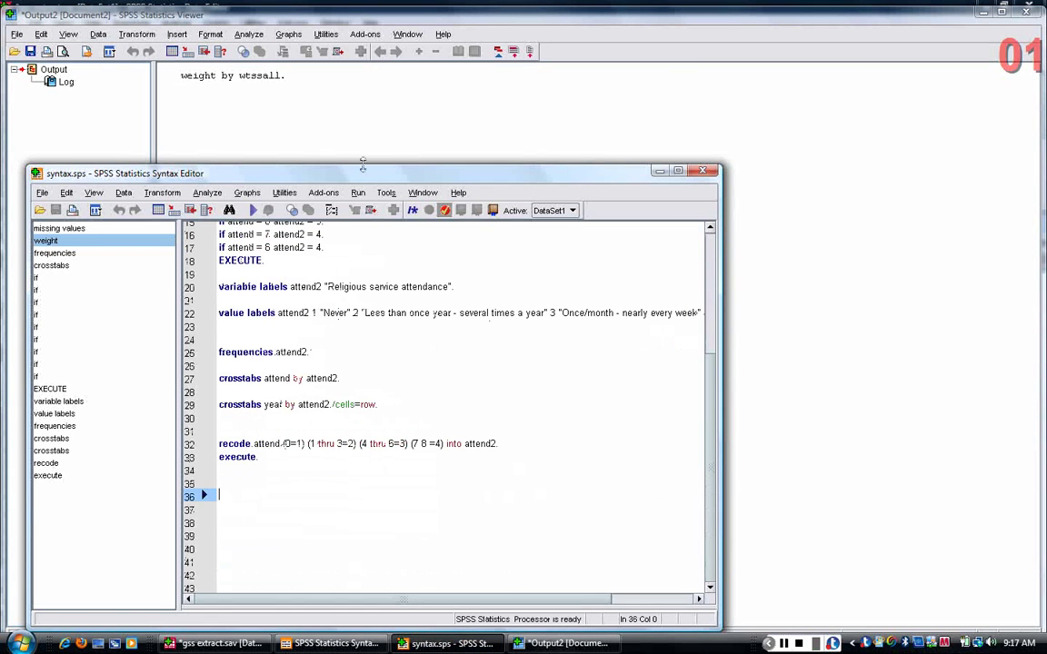
left_click_drag(344, 182, 476, 114)
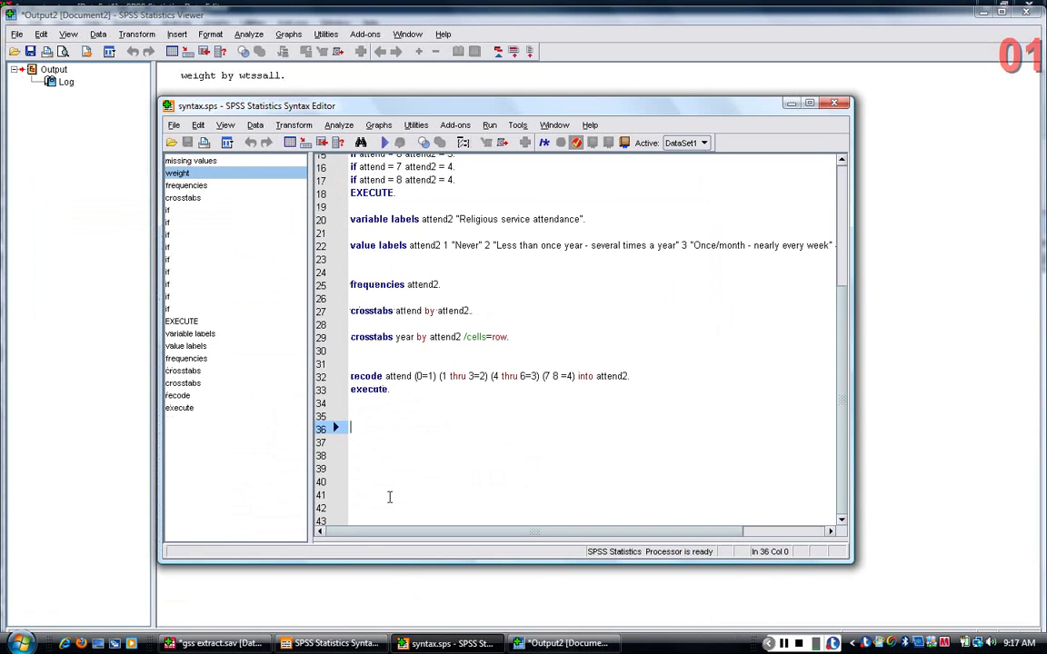
type("frequencies ")
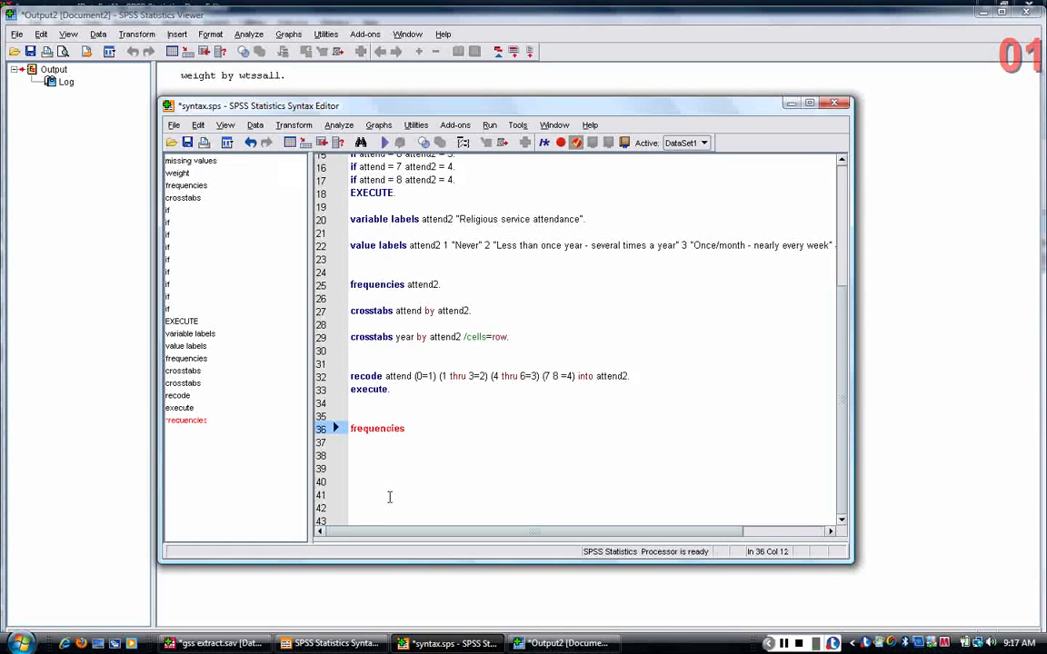
type("abany sex.")
key("shift+Home")
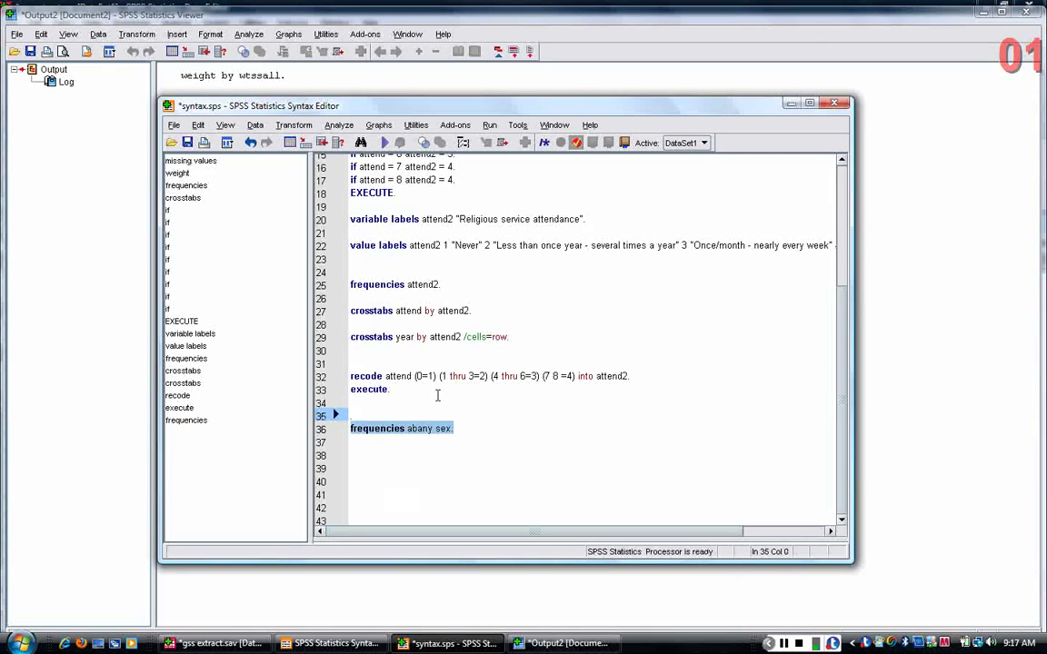
left_click(459, 431)
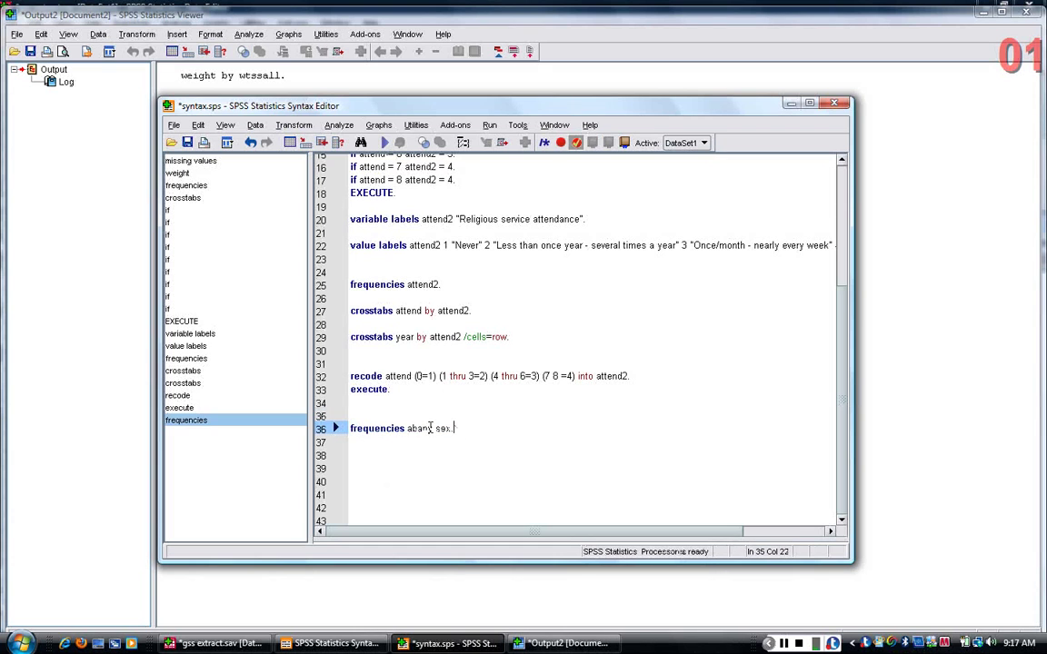
triple_click(402, 428)
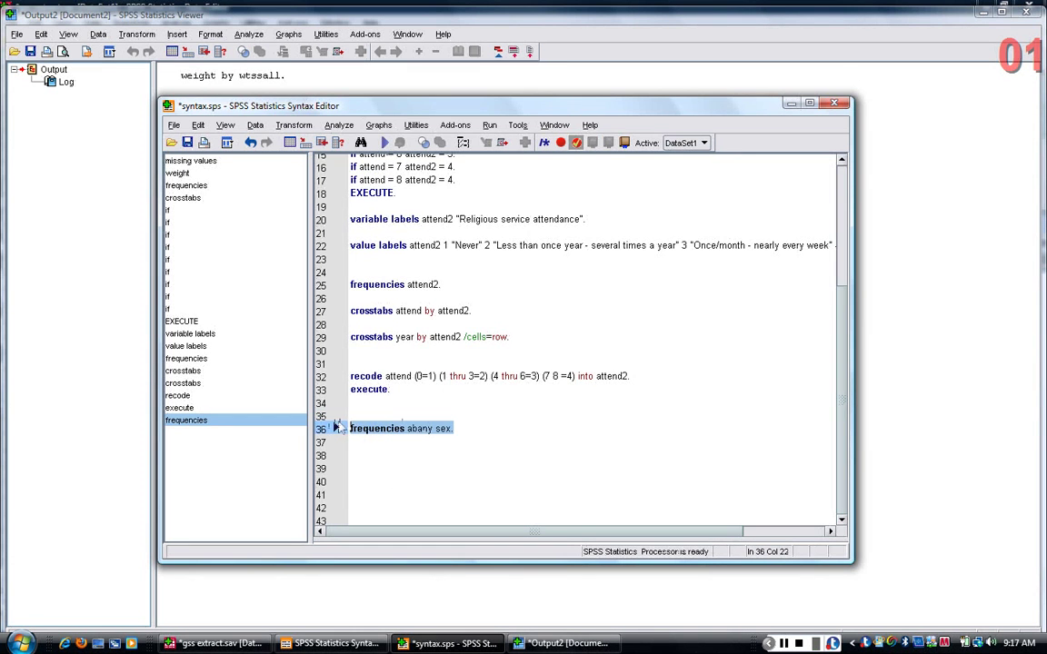
left_click(385, 143)
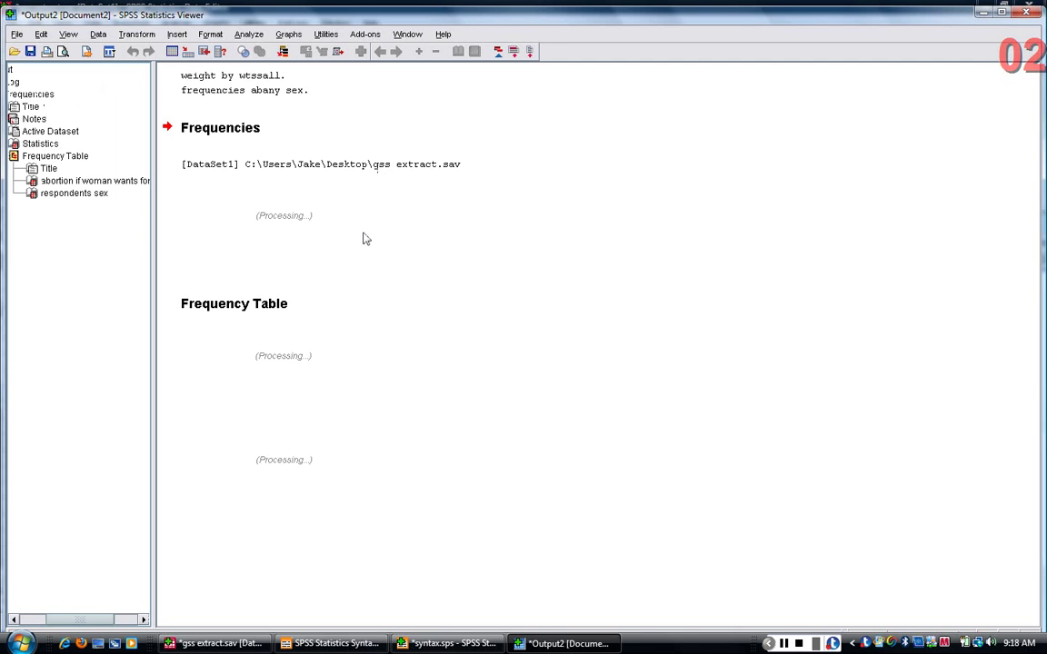
Review the abany frequency table, then return to the gss extract data window.
left_click(313, 336)
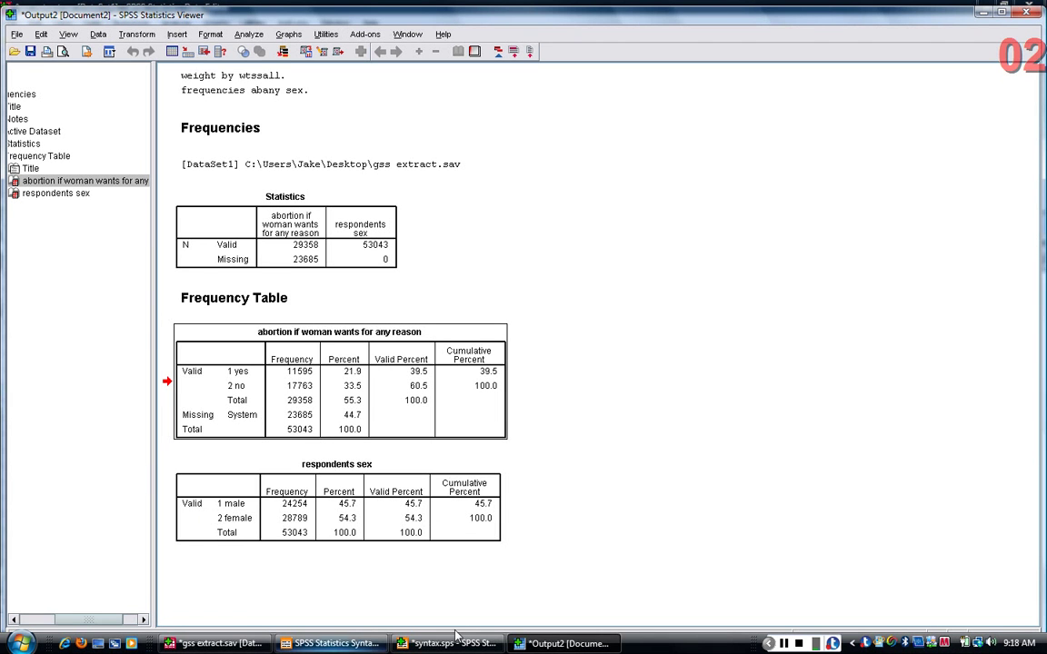
left_click(354, 645)
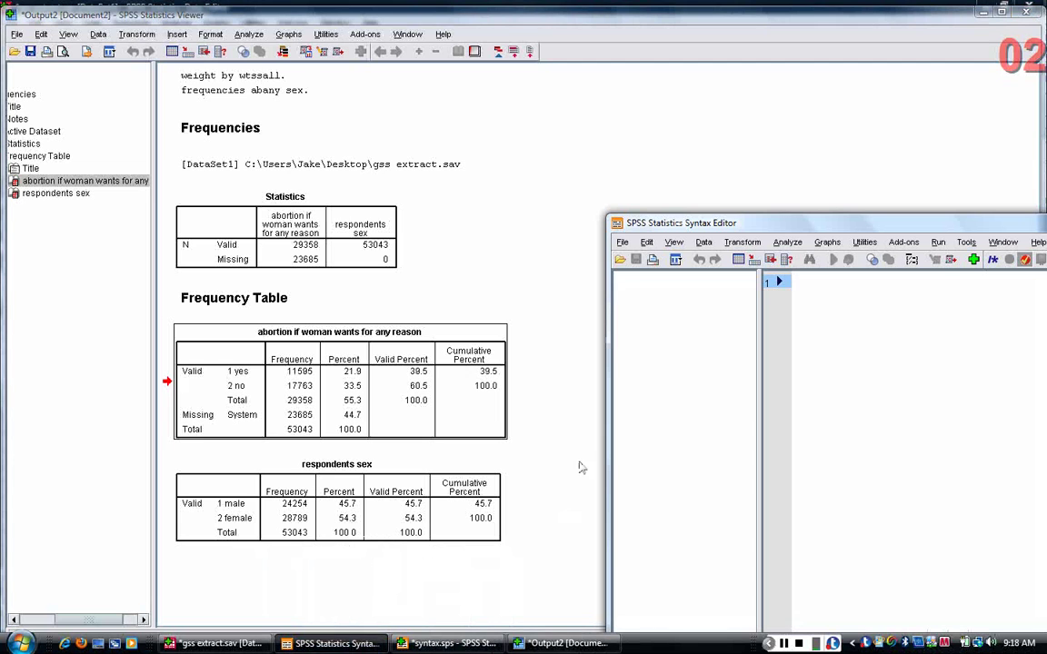
left_click(261, 645)
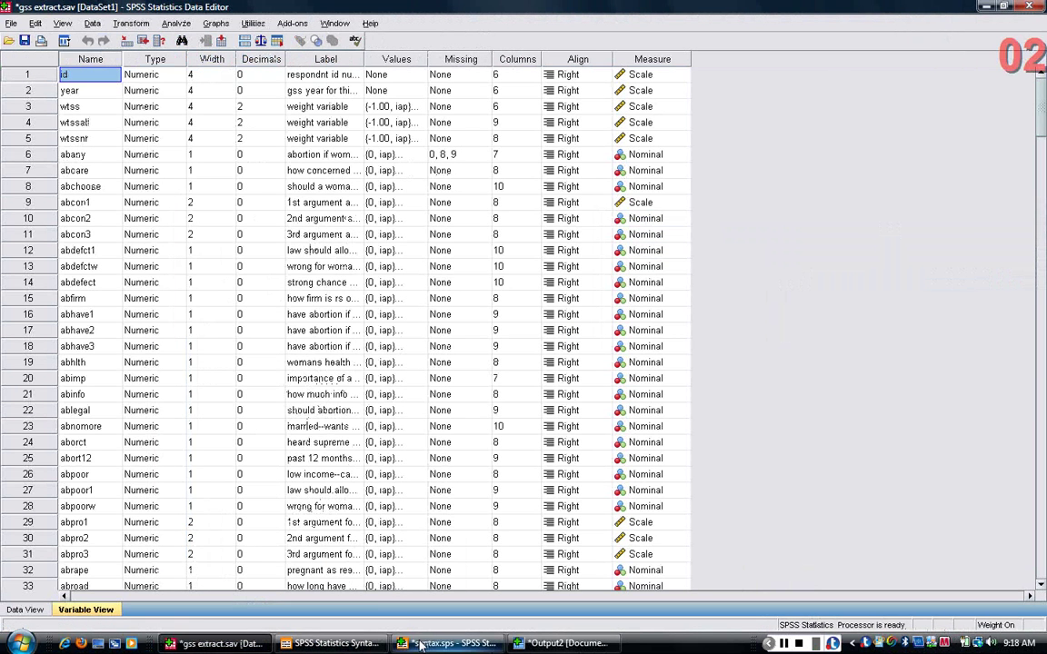
Write 'crosstabs abany by sex /cells=column /statistics=chisq.' on line 38 of syntax.sps.
left_click(368, 645)
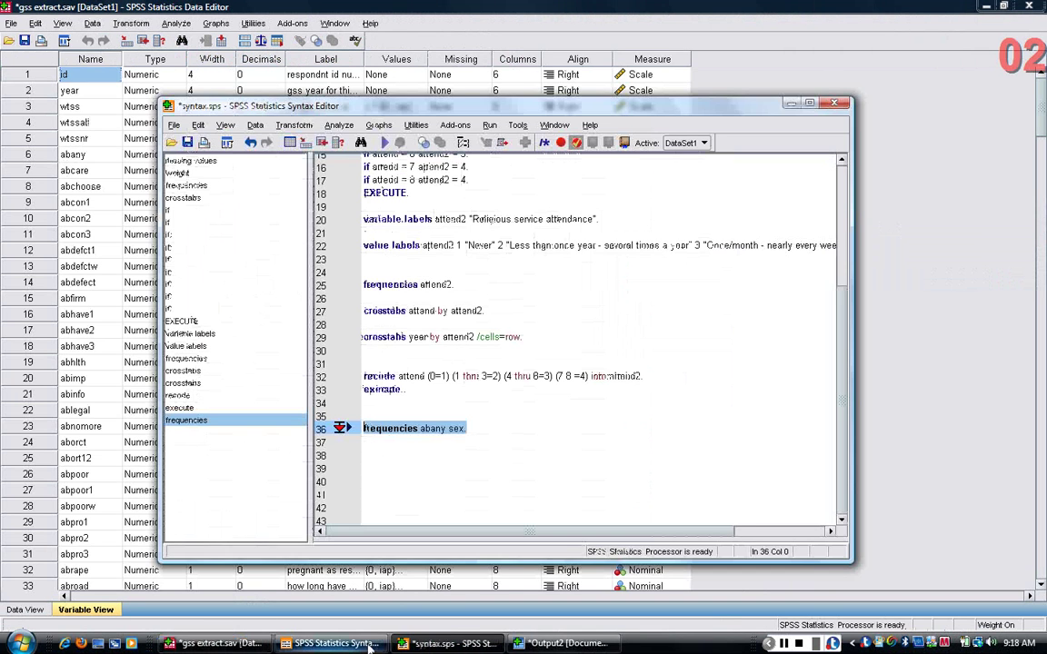
left_click(479, 436)
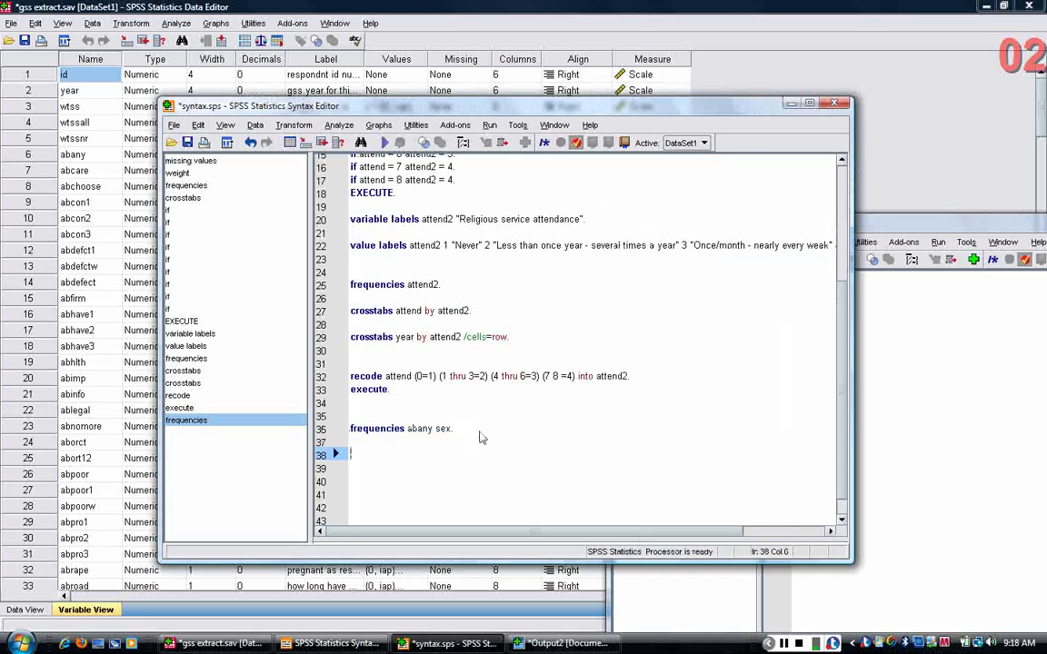
type("crosstabs")
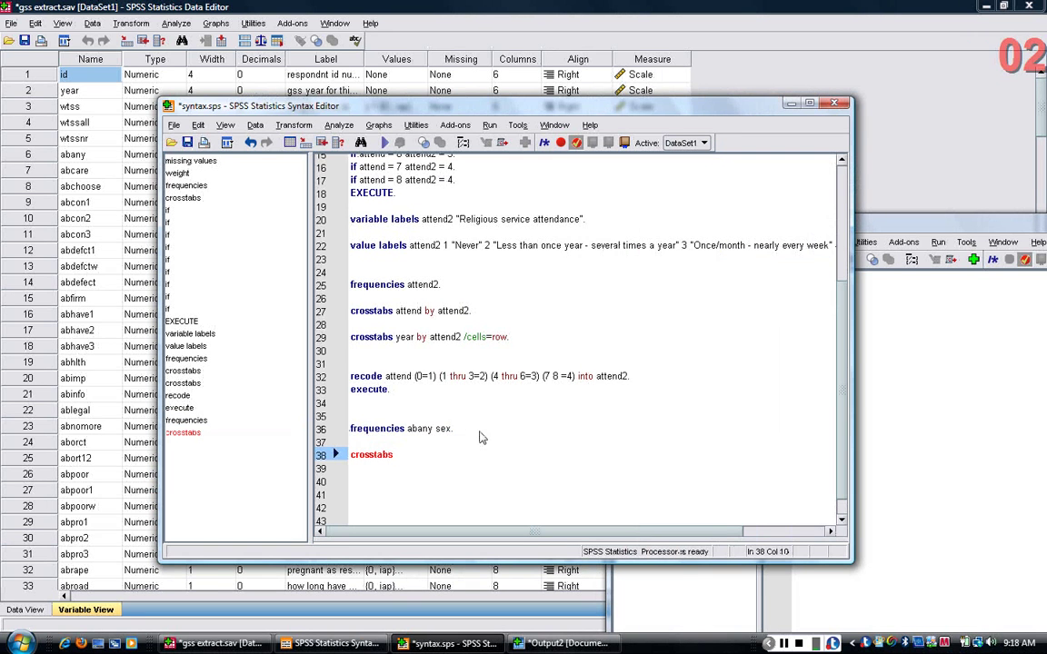
left_click(436, 429)
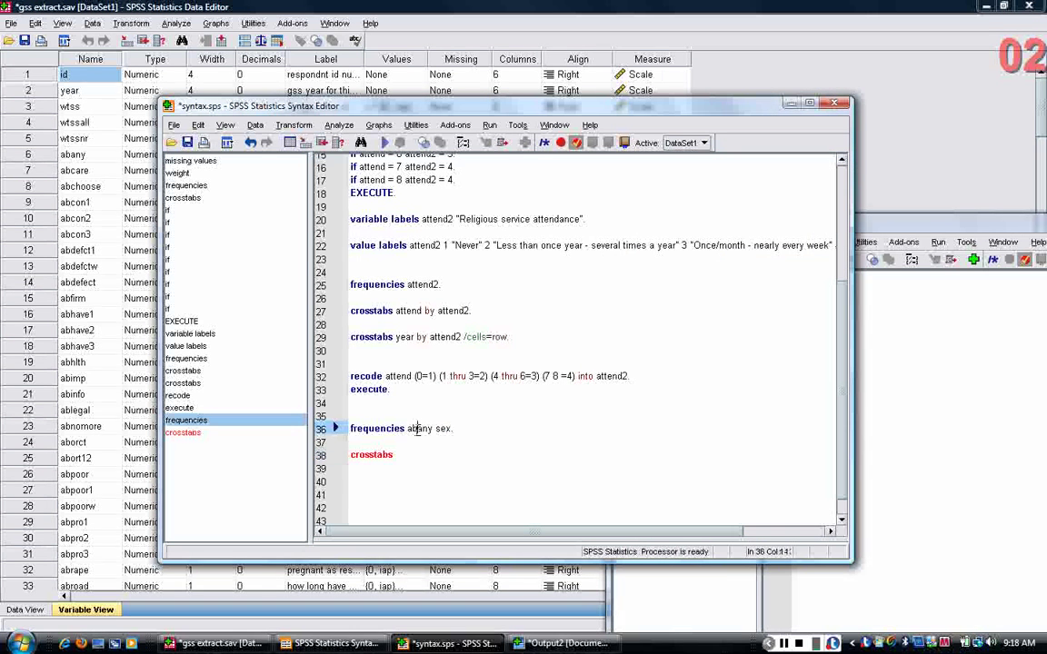
left_click(420, 453)
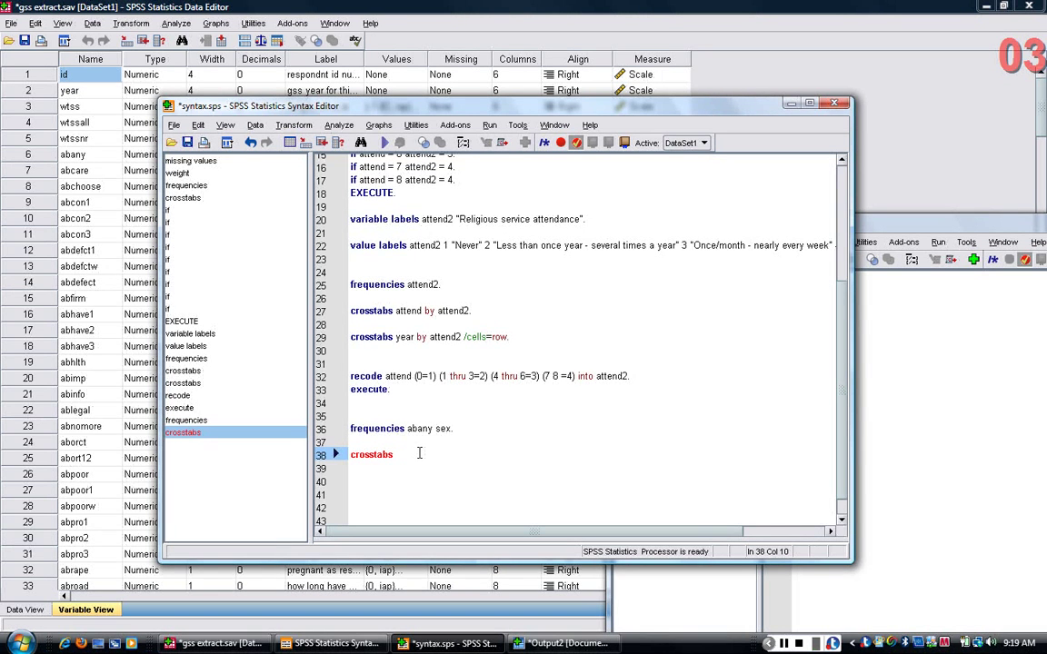
type("abany ")
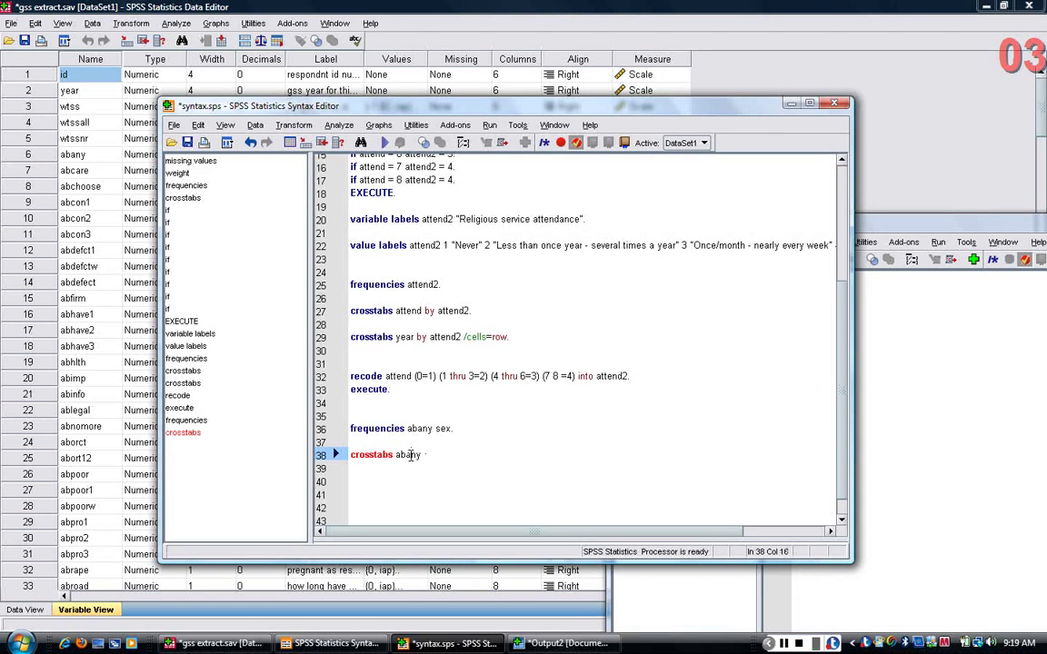
type("by sex.")
key("BackSpace")
type("/cell")
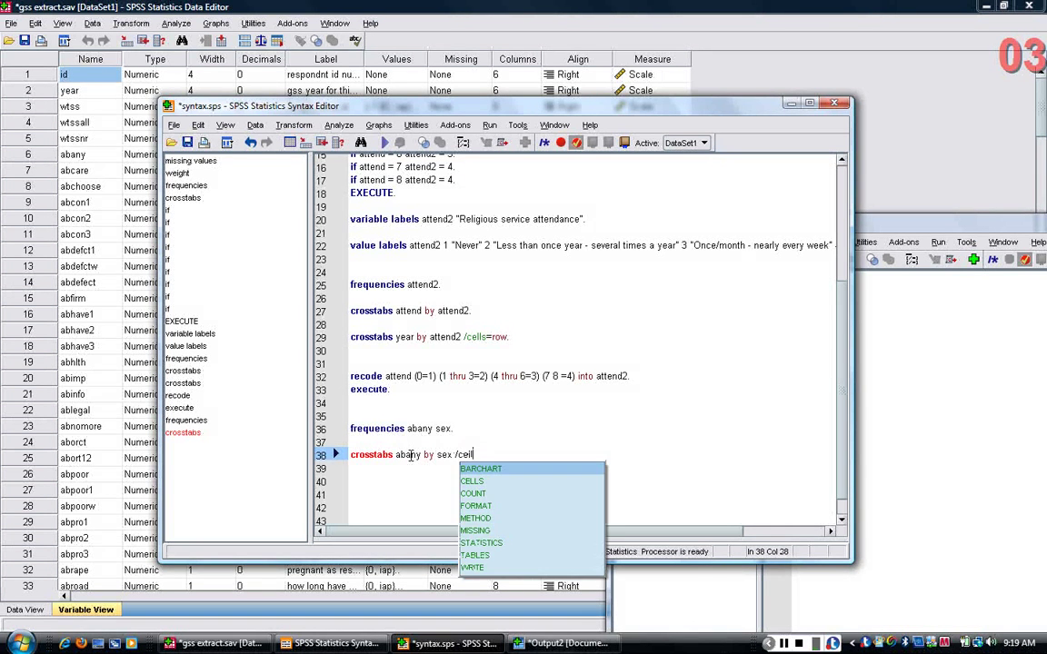
type("s=column.")
key("Escape")
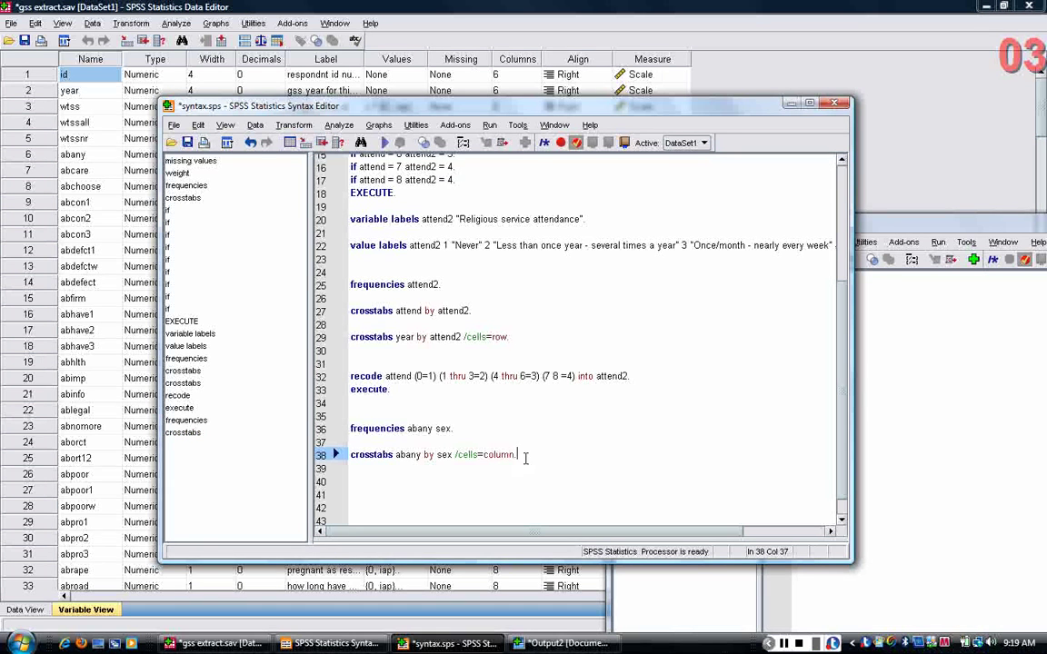
key("BackSpace")
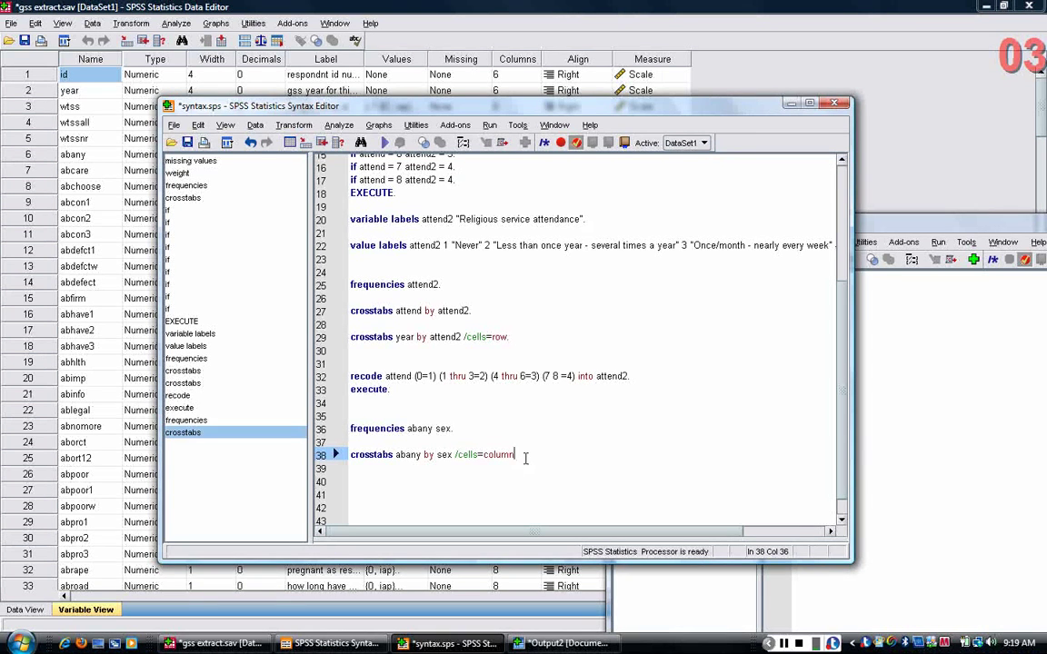
type("/")
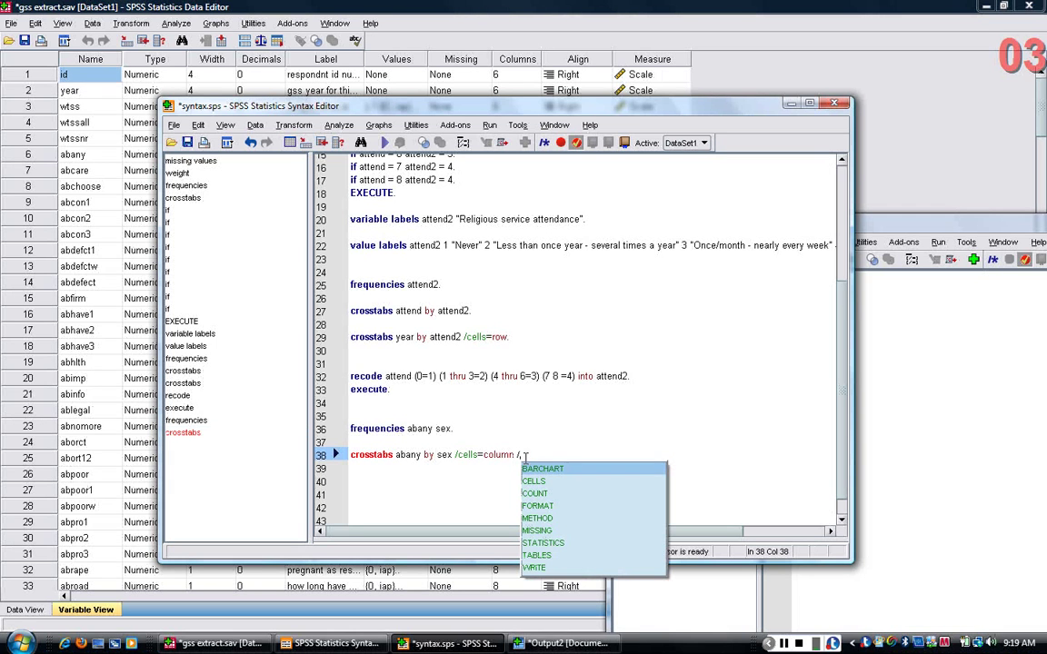
type("statistics=chisq.")
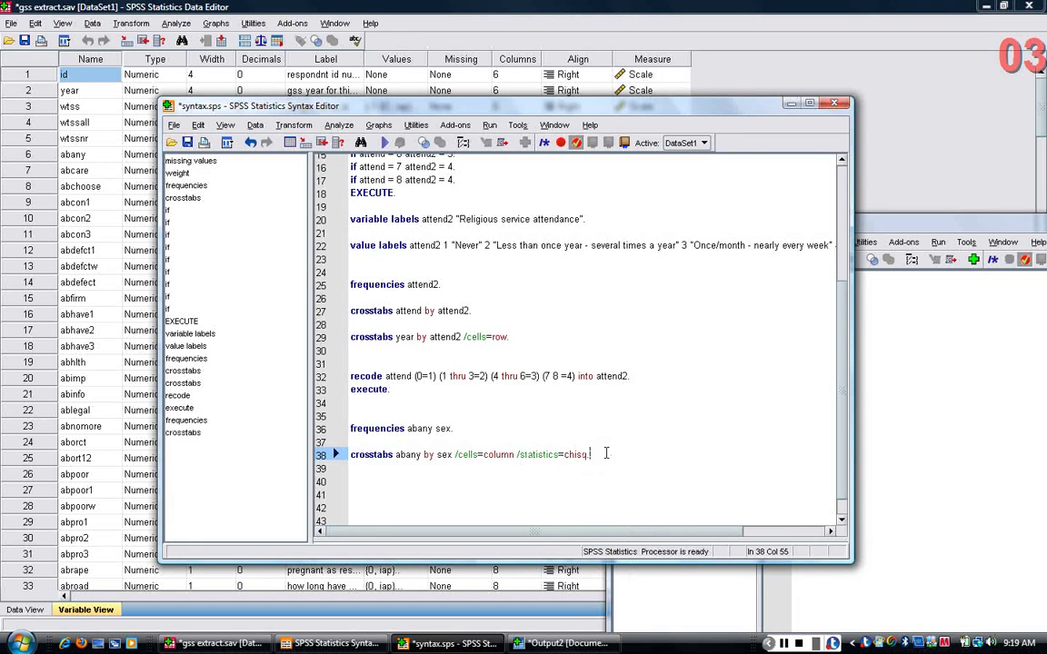
Run the line 38 crosstabs command and select the abany by sex Crosstabulation table.
left_click_drag(605, 452, 531, 441)
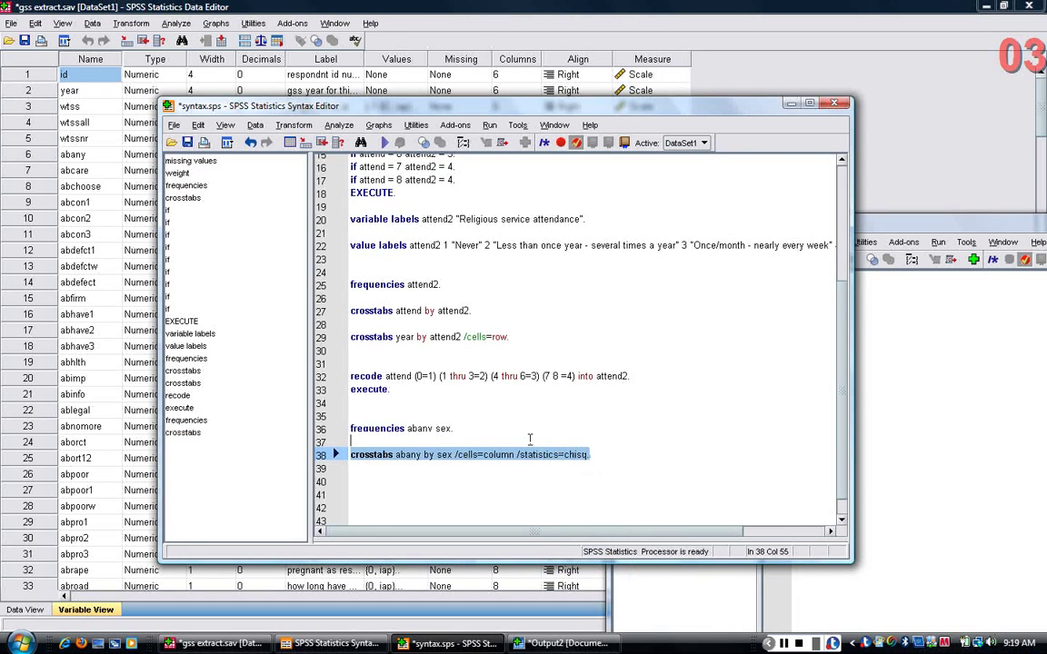
left_click(384, 143)
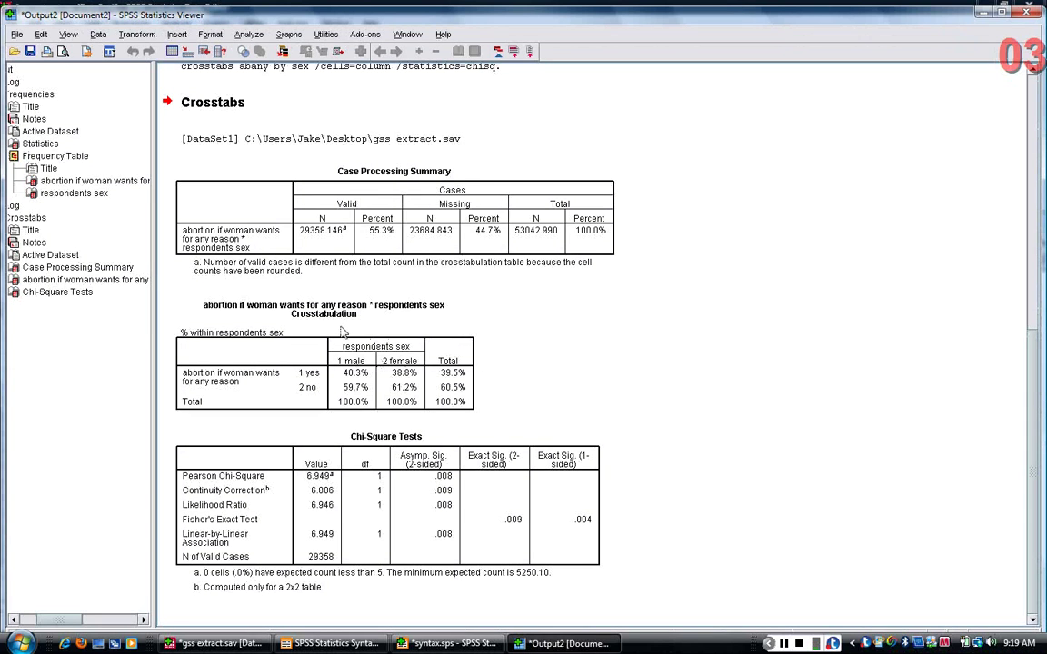
left_click(324, 373)
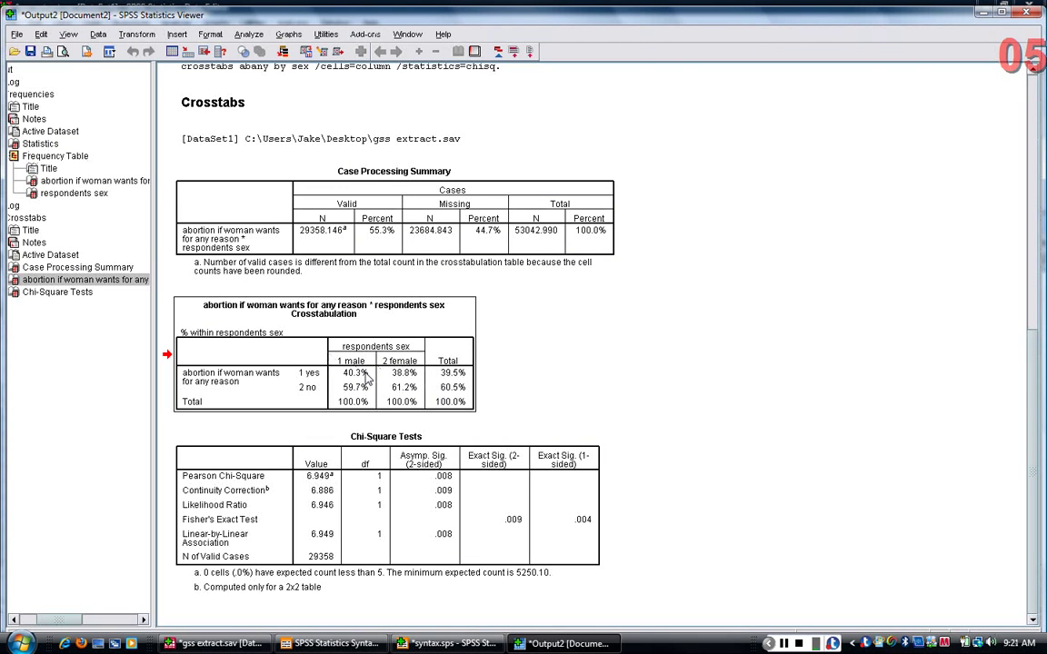
left_click(357, 496)
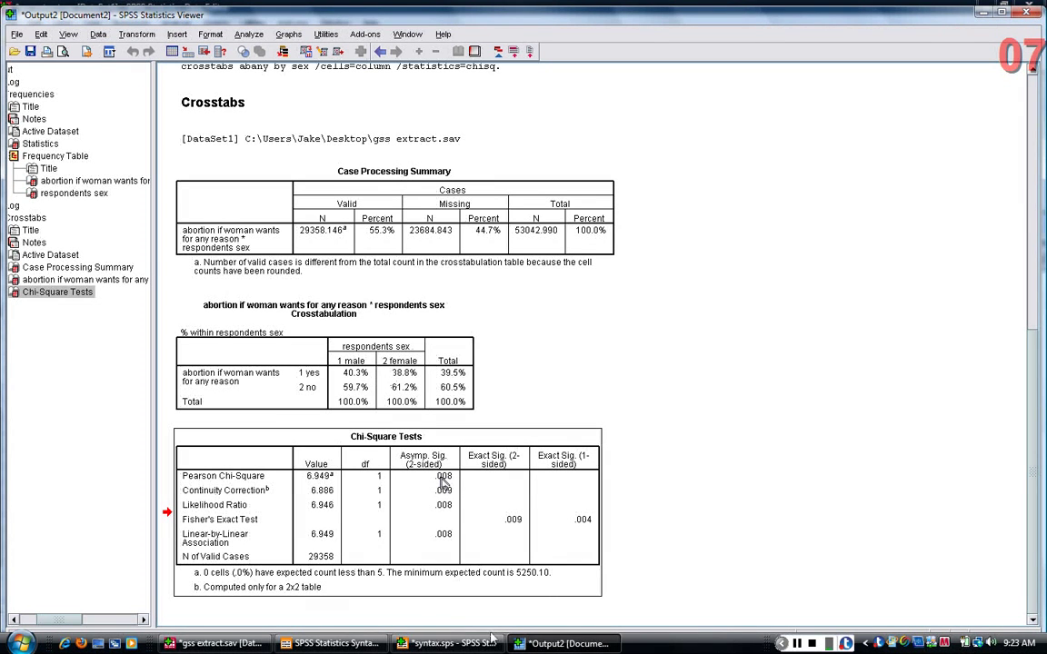
Write 'crosstabs year by abany /cells=row /statistics=chisq.' on line 40 and select it.
mouse_move(464, 647)
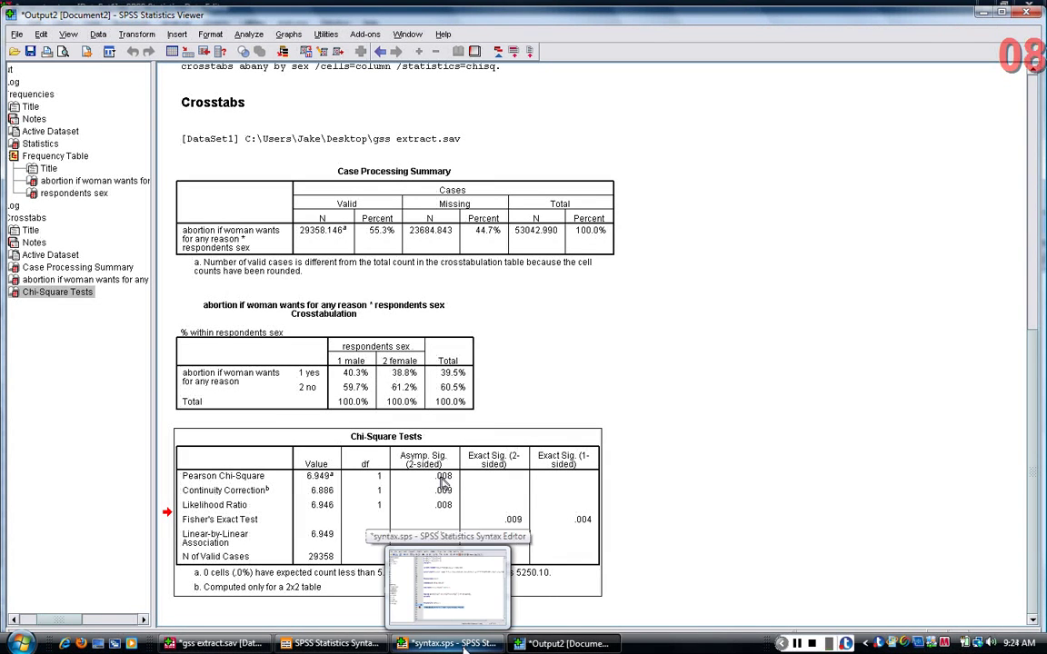
left_click(464, 645)
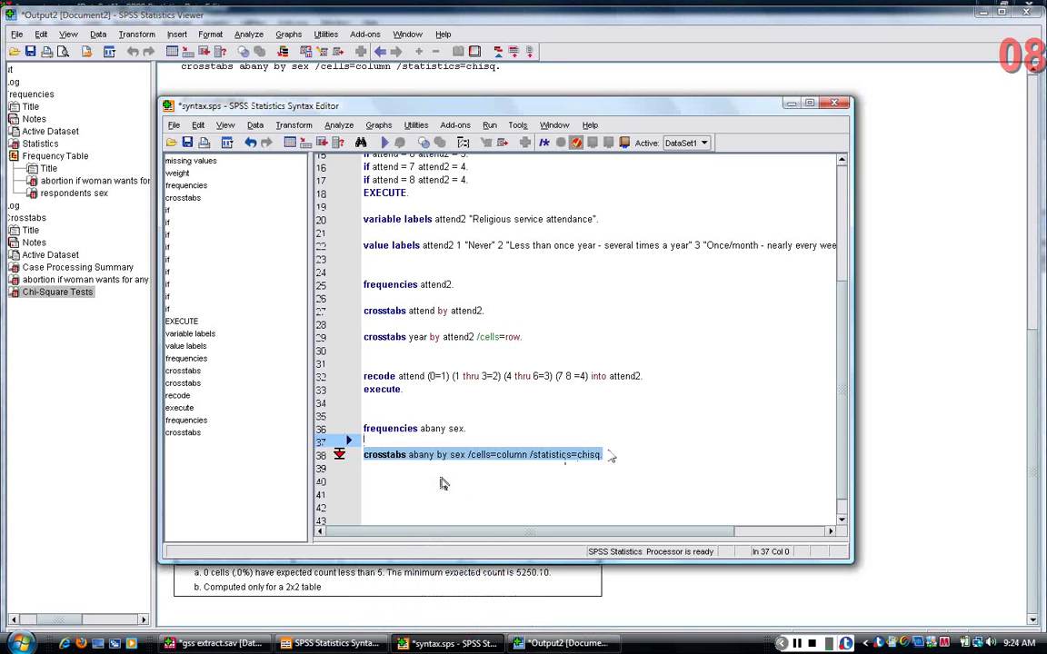
left_click(443, 483)
type("crosstabs")
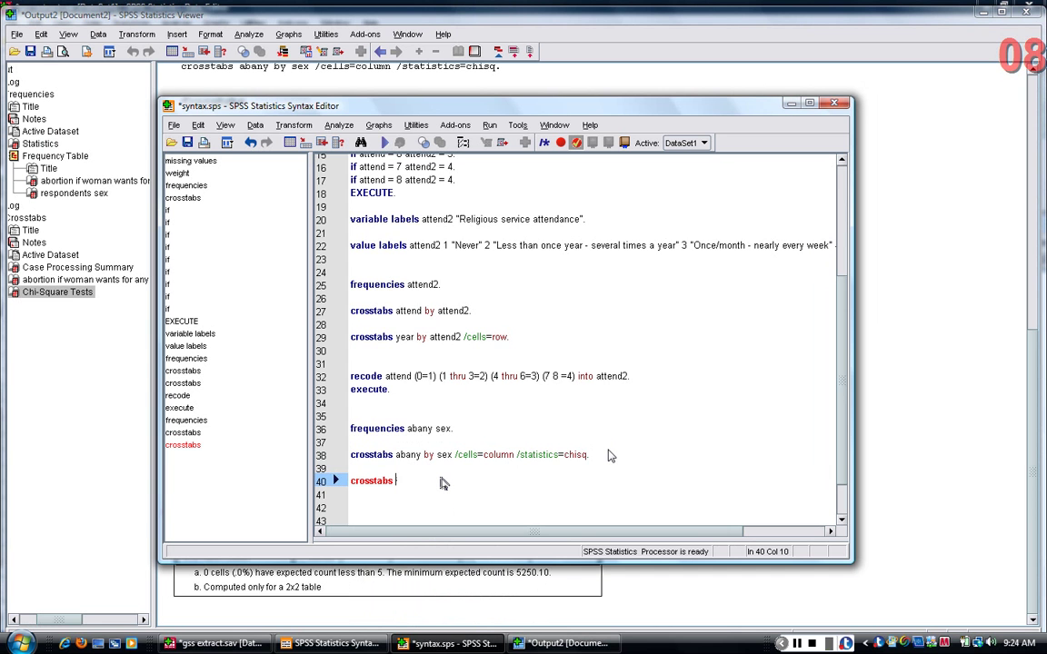
type(" year by abany /cells=")
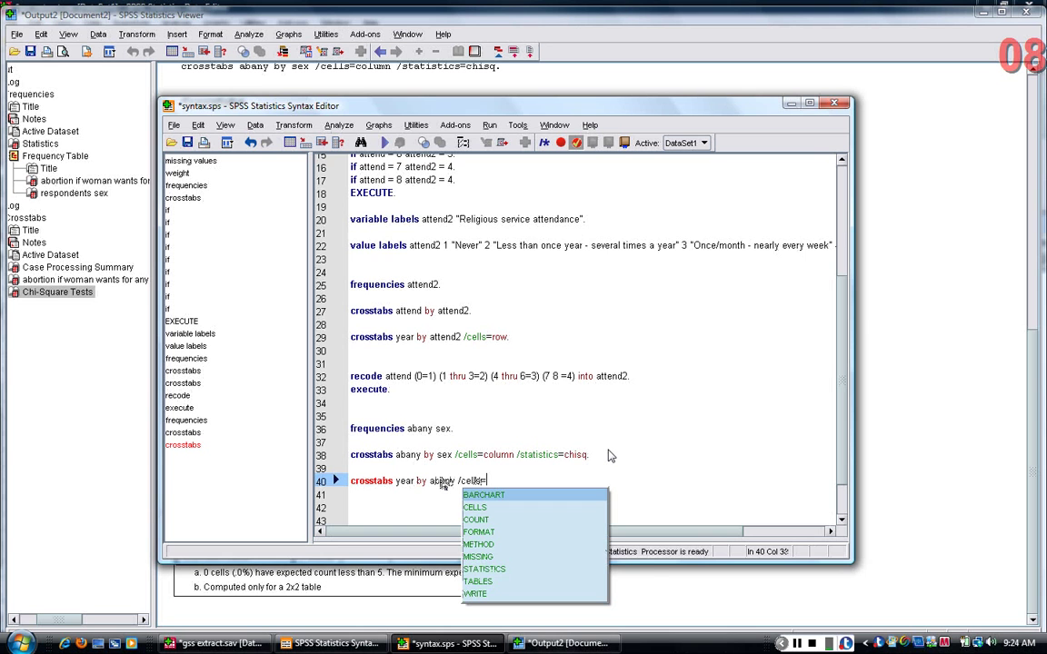
type("row")
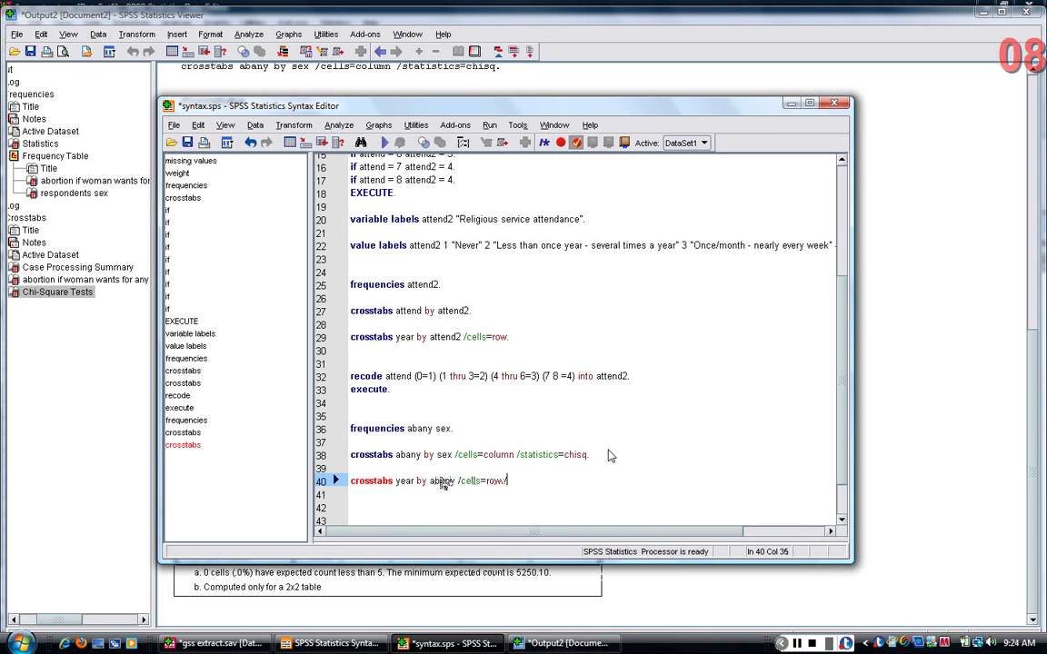
type(" /statistics=chisq.")
key("ctrl+r")
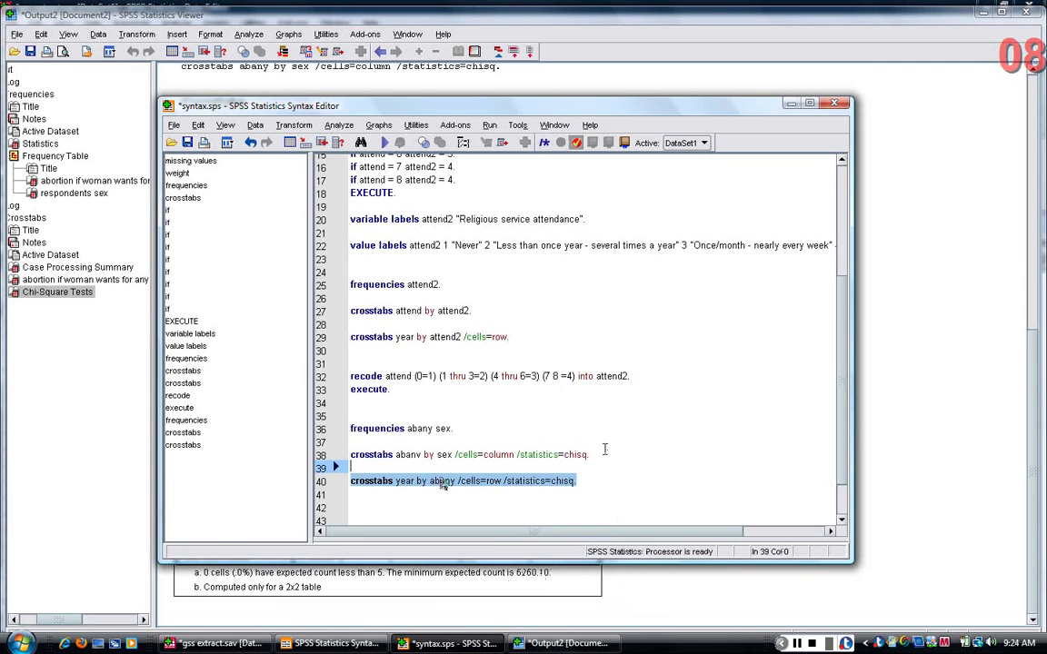